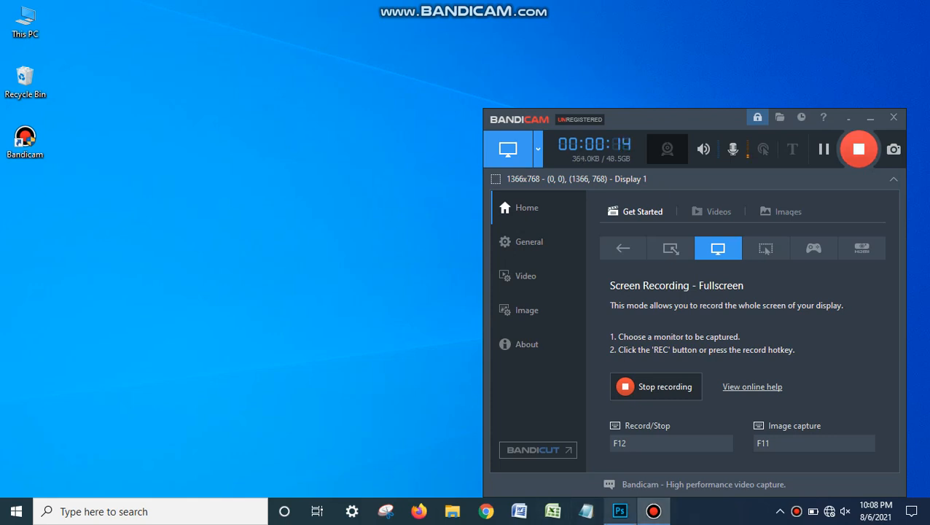
Switch to the Untitled-1 document in Photoshop, set the Blur tool's brush size to 259 px, and activate the Move tool.
{"action": "mouse_move", "coordinate": [620, 511]}
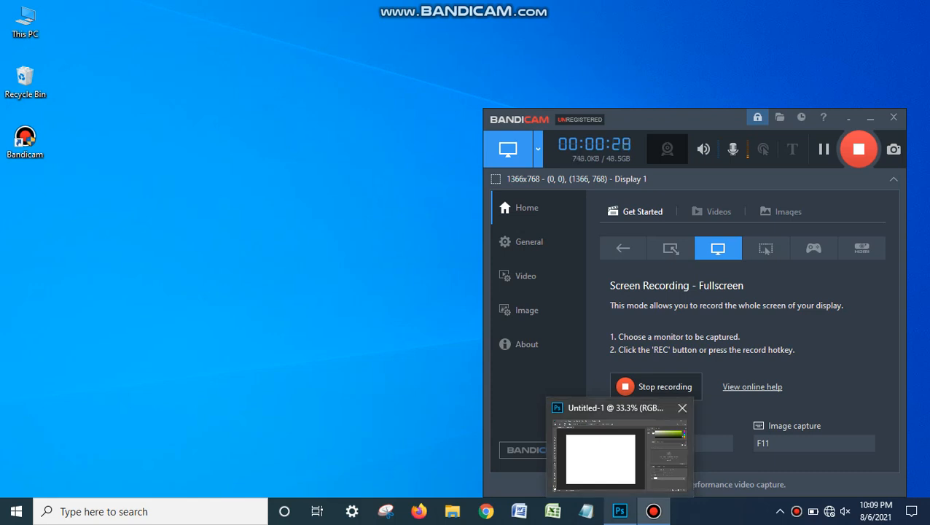
{"action": "left_click", "coordinate": [600, 458]}
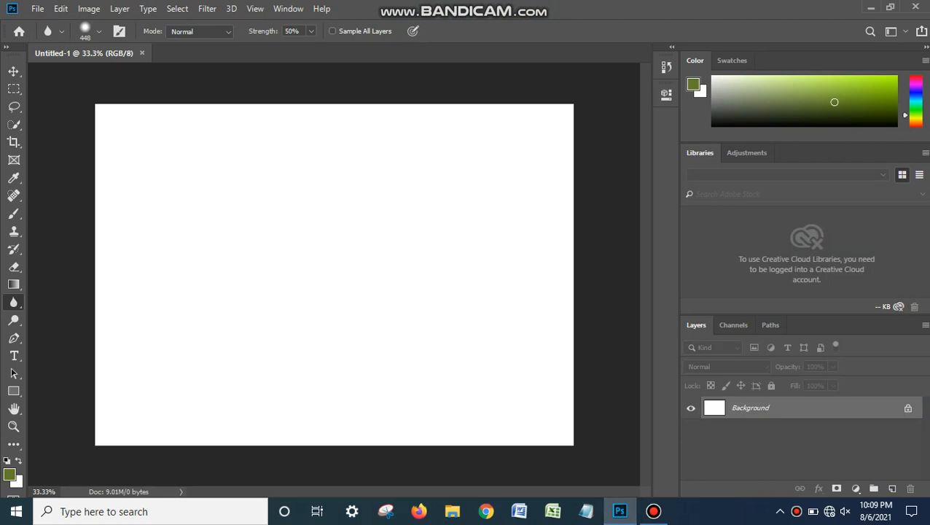
{"action": "right_click", "coordinate": [401, 199]}
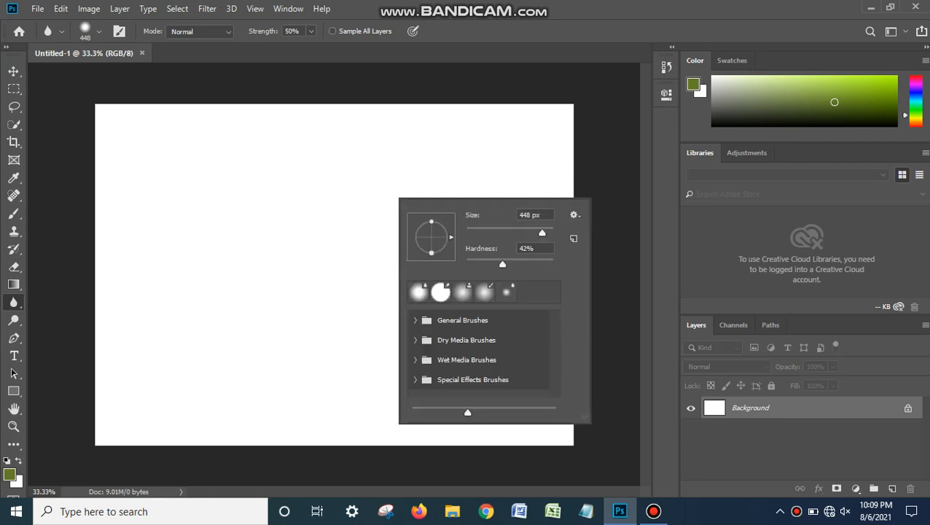
{"action": "left_click", "coordinate": [529, 215]}
{"action": "type", "text": "259"}
{"action": "key", "text": "Return"}
{"action": "left_click", "coordinate": [14, 71]}
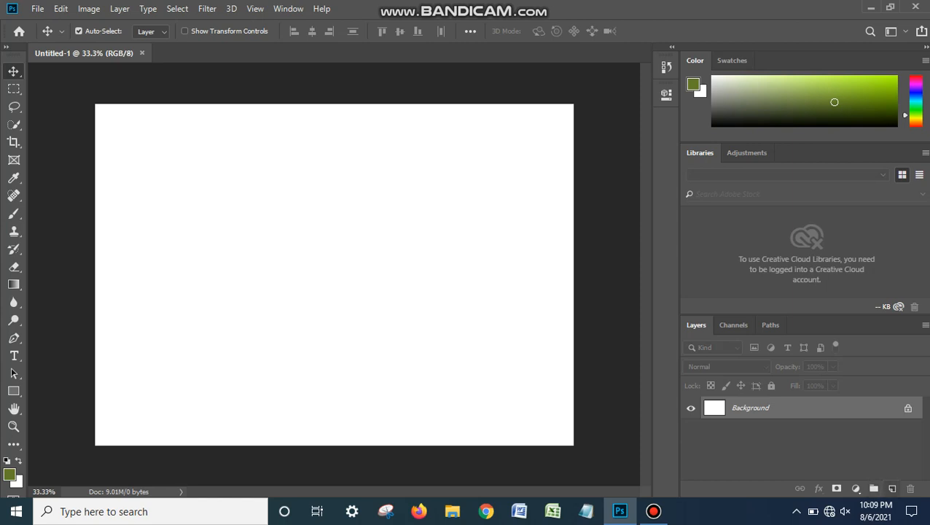
Add a new layer and draw a circular selection in the lower-left part of the canvas with the Elliptical Marquee.
{"action": "left_click", "coordinate": [893, 488]}
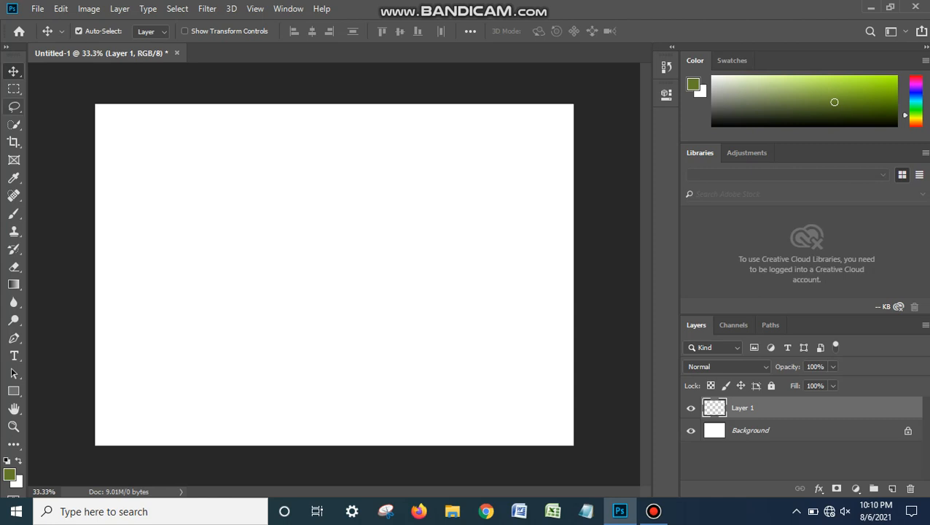
{"action": "left_click", "coordinate": [14, 89]}
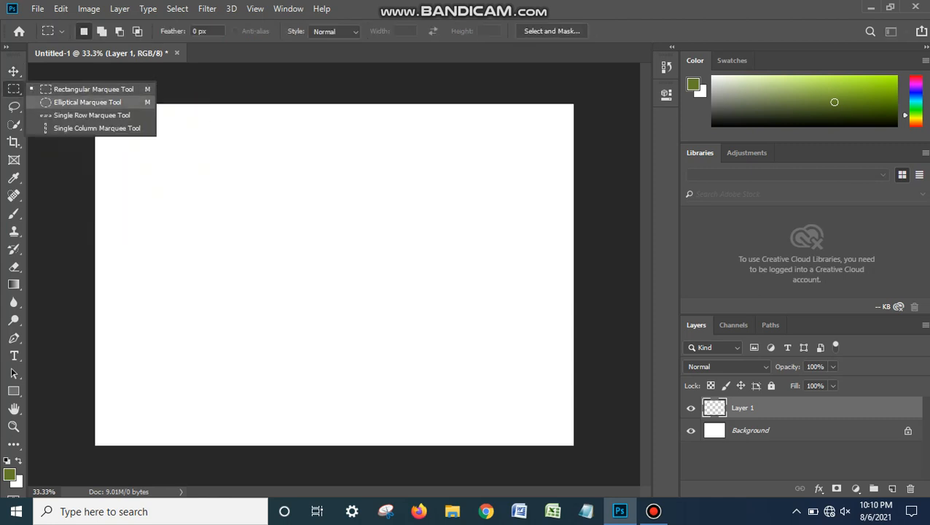
{"action": "left_click", "coordinate": [80, 102]}
{"action": "left_click_drag", "start_coordinate": [124, 232], "coordinate": [272, 373]}
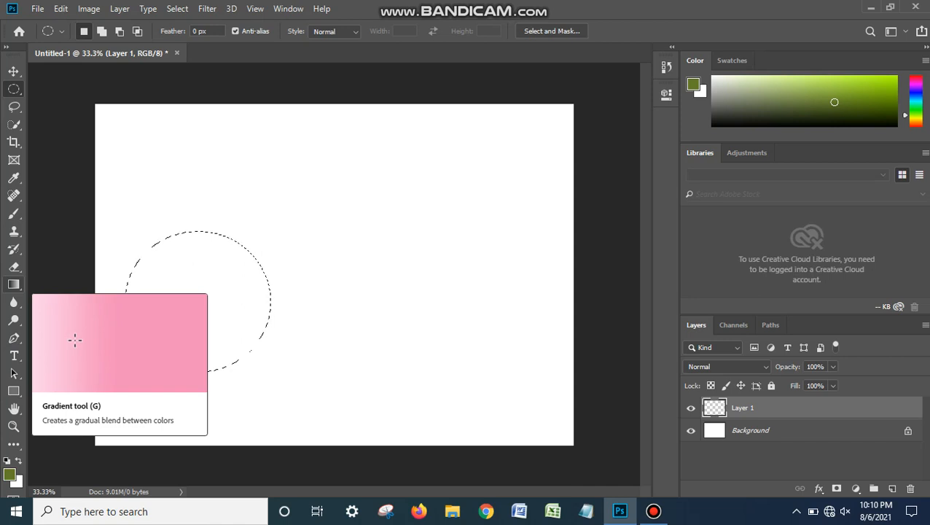
Fill the circular selection with the olive green foreground color using the Paint Bucket and deselect it.
{"action": "left_click", "coordinate": [14, 284]}
{"action": "left_click", "coordinate": [59, 298]}
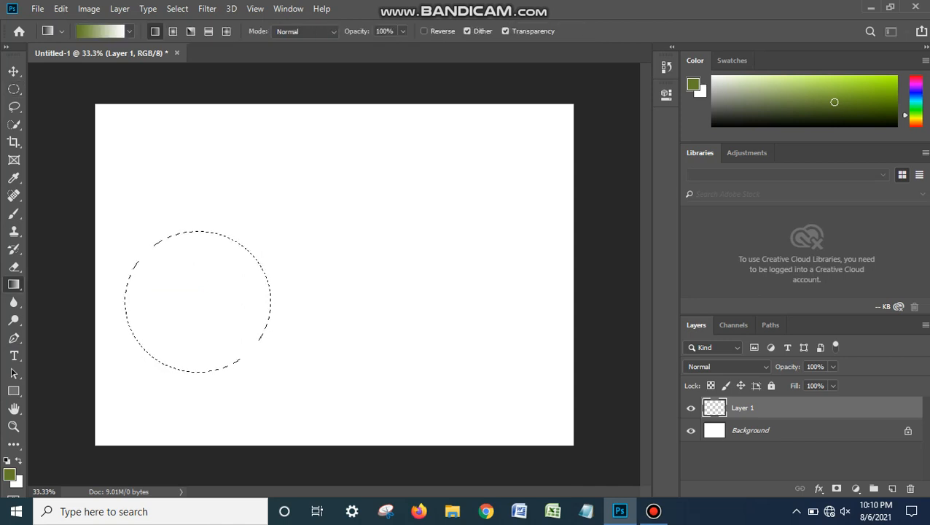
{"action": "left_click", "coordinate": [195, 297]}
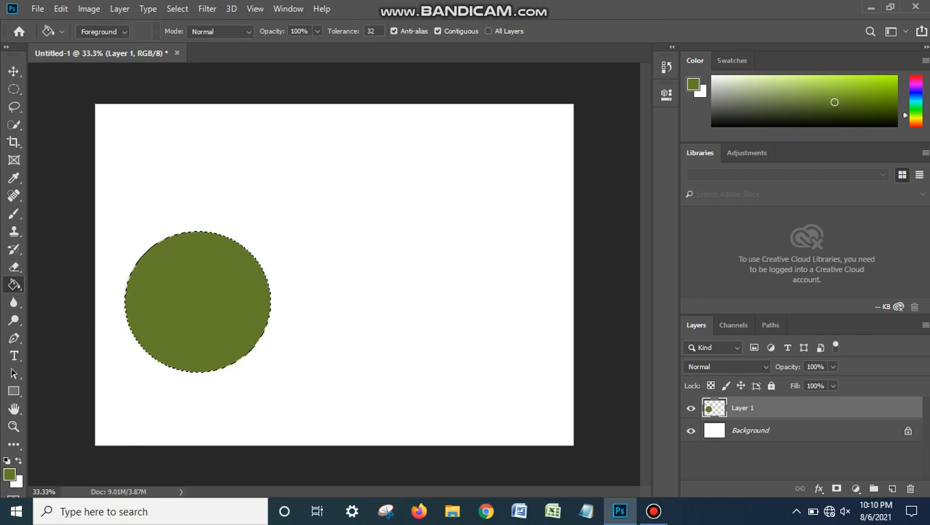
{"action": "key", "text": "ctrl+d"}
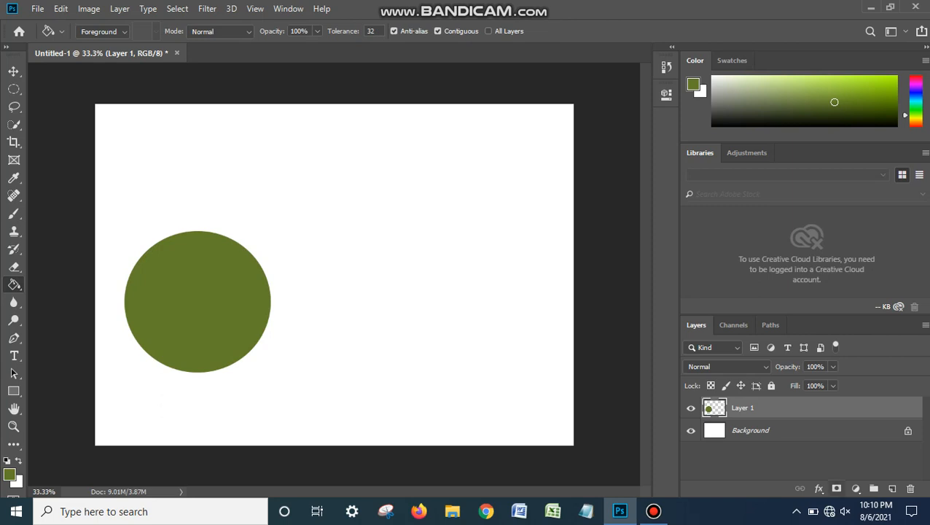
Add another new layer and draw a rectangular selection in the upper-right part of the canvas.
{"action": "left_click", "coordinate": [891, 488]}
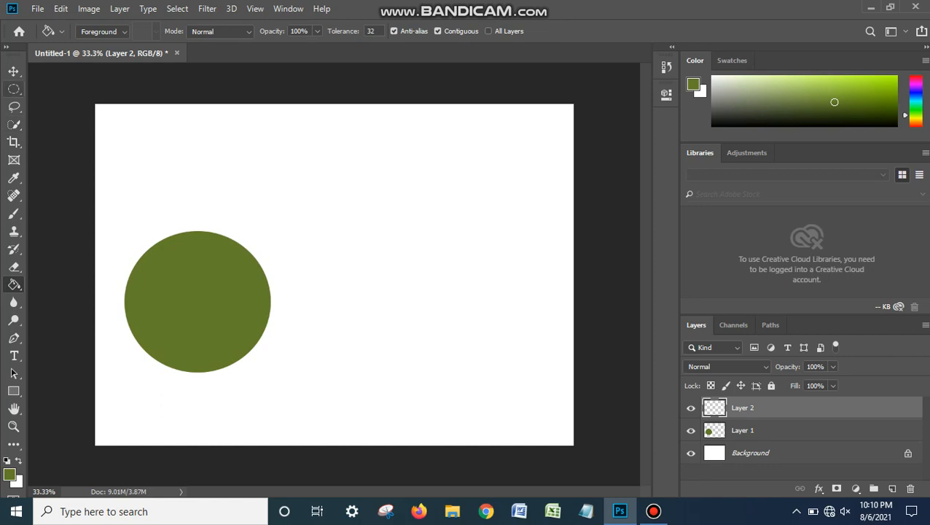
{"action": "right_click", "coordinate": [14, 89]}
{"action": "left_click", "coordinate": [80, 90]}
{"action": "left_click_drag", "start_coordinate": [348, 161], "coordinate": [545, 284]}
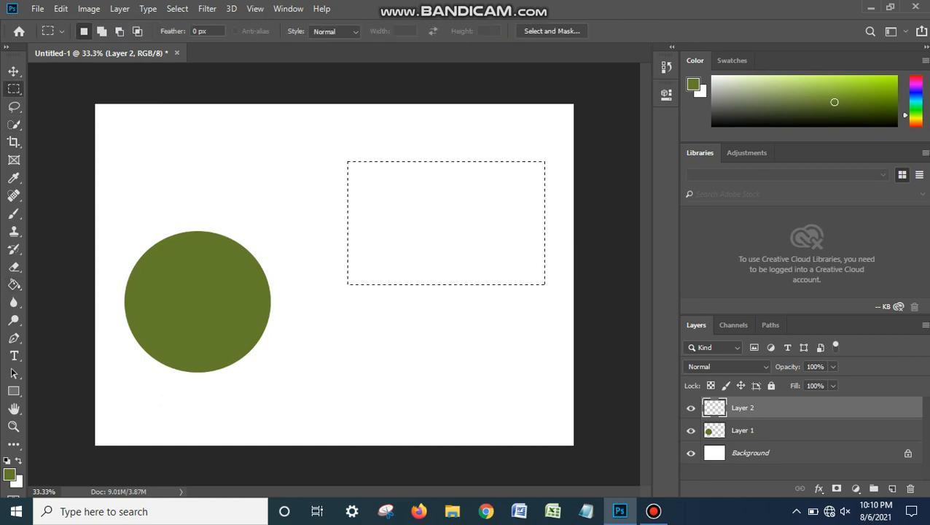
Set the foreground color to dark blue, fill the rectangular selection with the Paint Bucket, and deselect it.
{"action": "key", "text": "g"}
{"action": "left_click", "coordinate": [13, 285]}
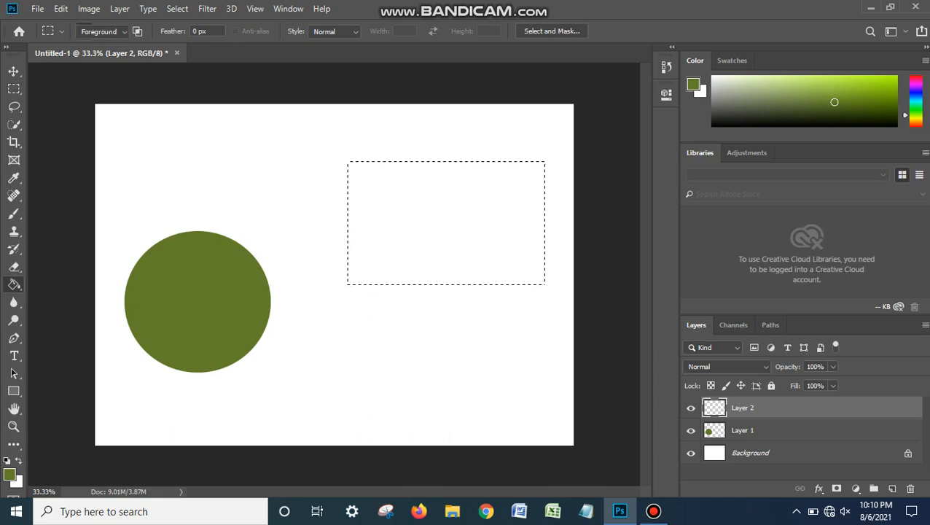
{"action": "right_click", "coordinate": [14, 284]}
{"action": "left_click", "coordinate": [46, 299]}
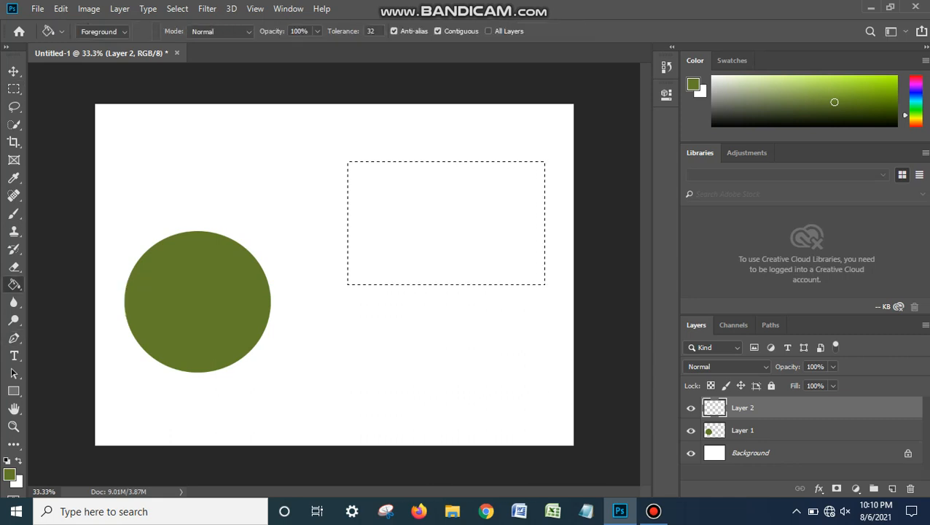
{"action": "left_click", "coordinate": [888, 101]}
{"action": "left_click", "coordinate": [916, 93]}
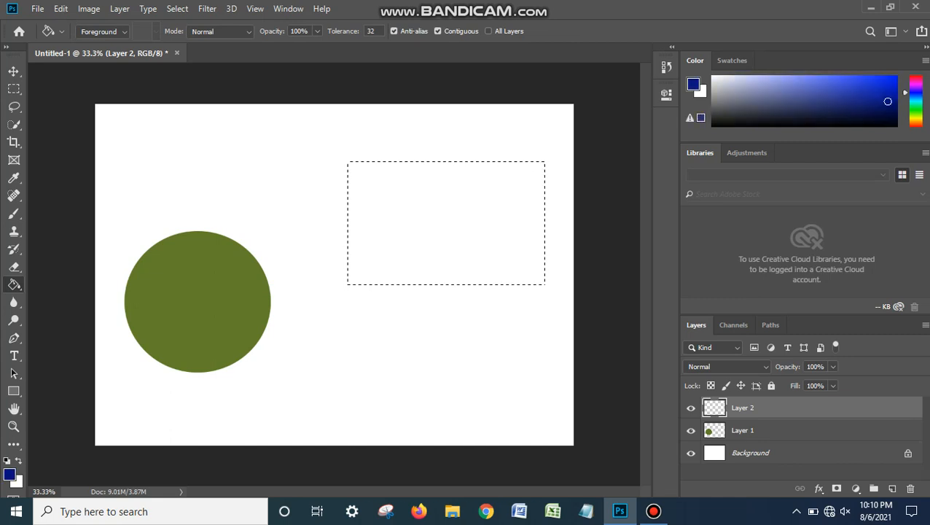
{"action": "left_click", "coordinate": [447, 223]}
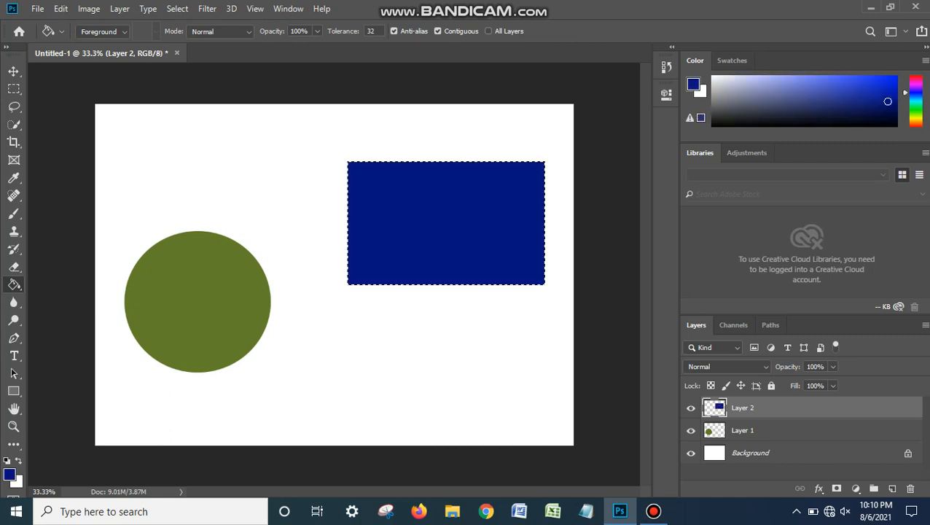
{"action": "key", "text": "ctrl+d"}
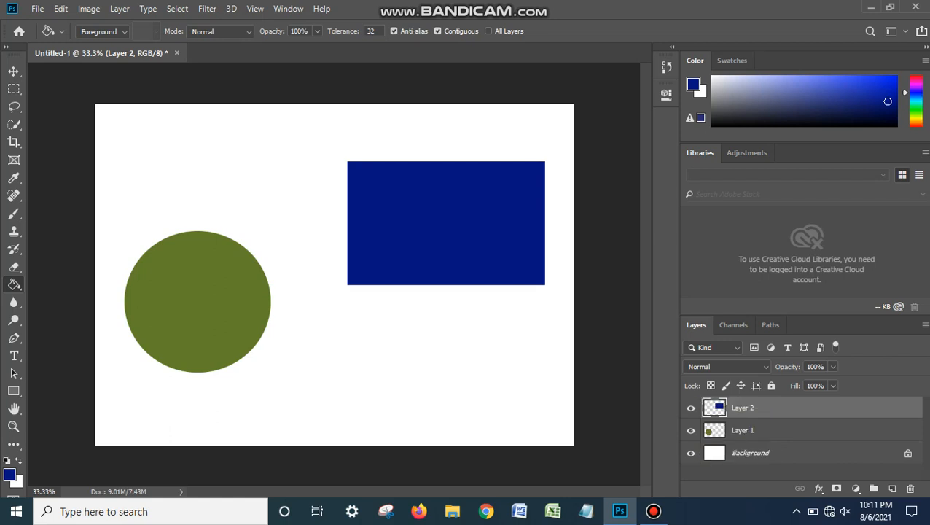
Hide and show the circle's Layer 1, and do the same with the rectangle's Layer 2.
{"action": "left_click", "coordinate": [690, 430]}
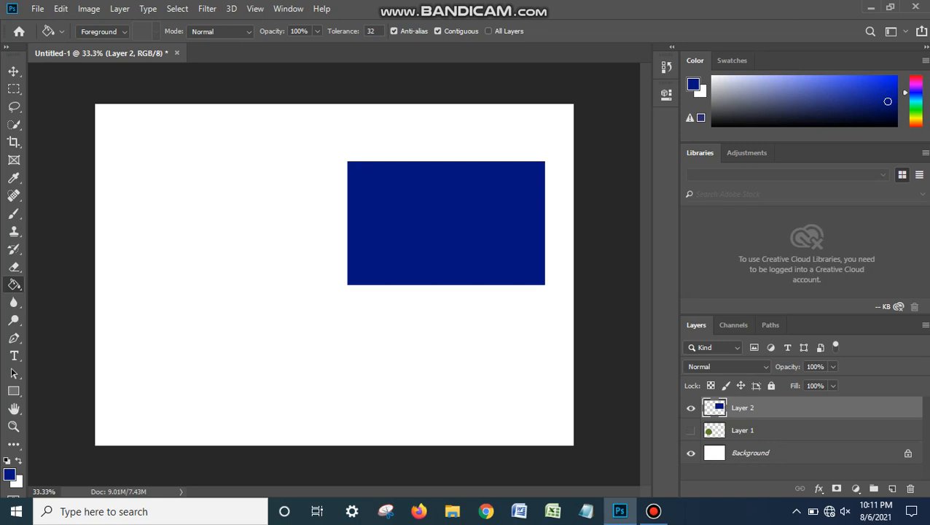
{"action": "left_click", "coordinate": [691, 430]}
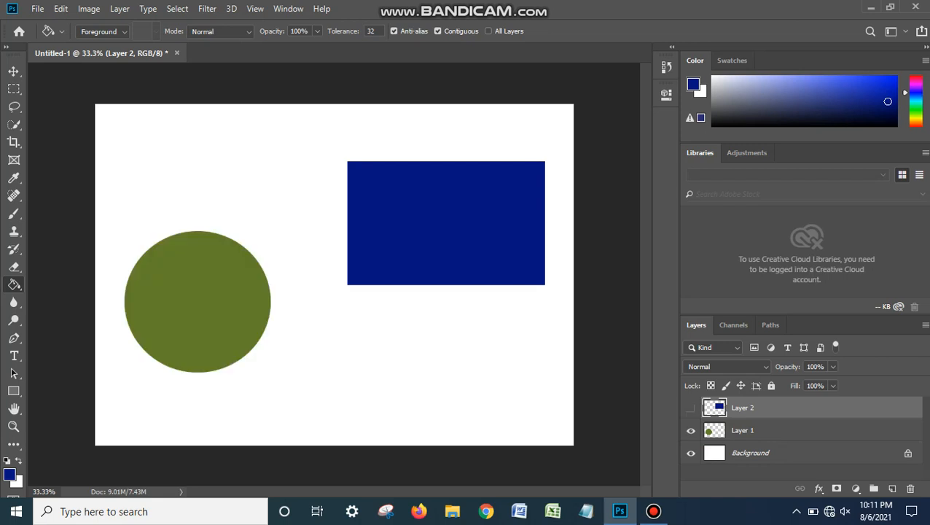
{"action": "left_click", "coordinate": [691, 409]}
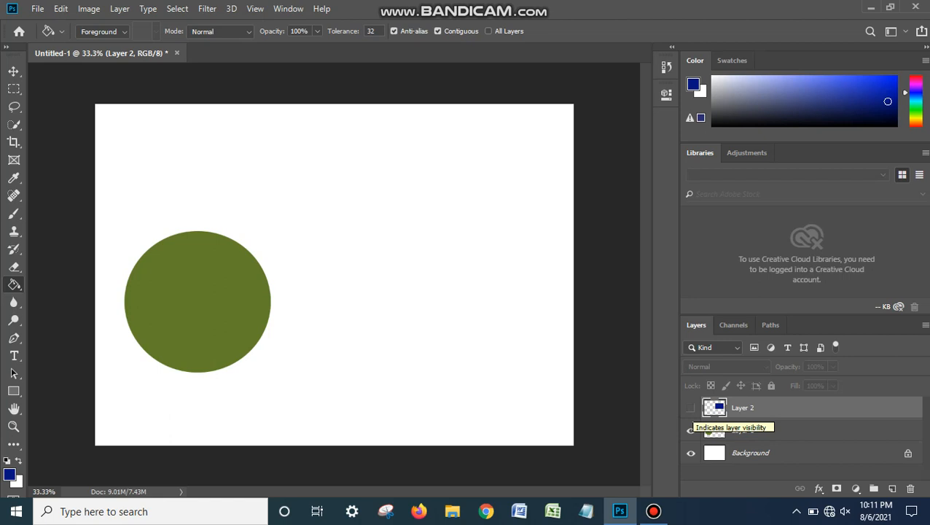
{"action": "left_click", "coordinate": [691, 409]}
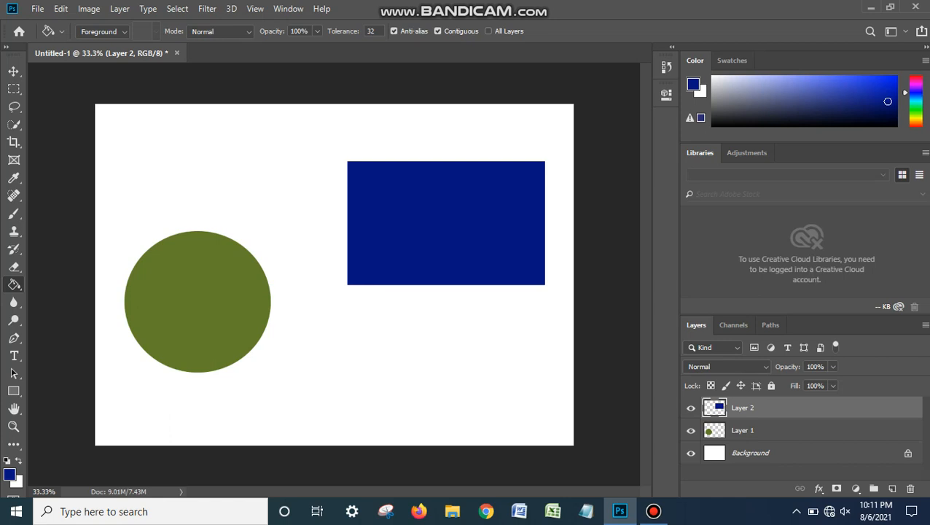
Delete Layer 2 containing the blue rectangle.
{"action": "right_click", "coordinate": [873, 409]}
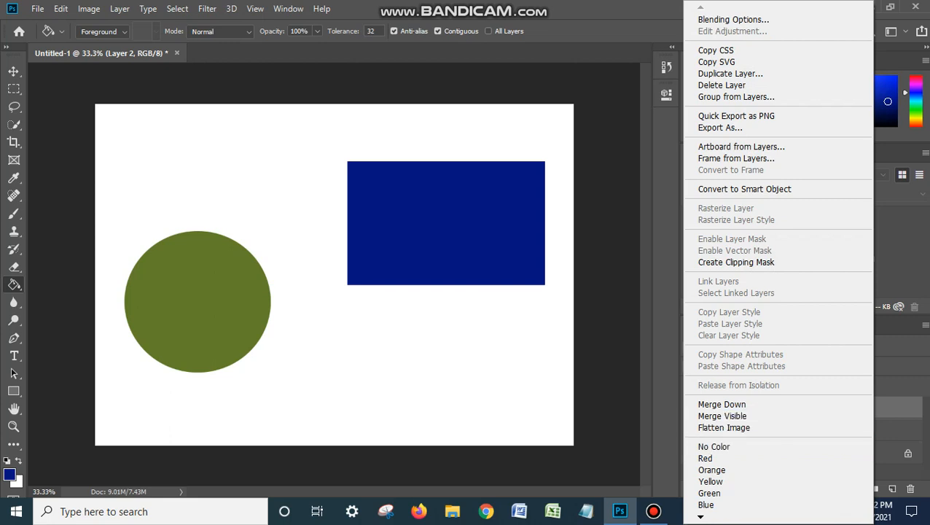
{"action": "left_click", "coordinate": [902, 479]}
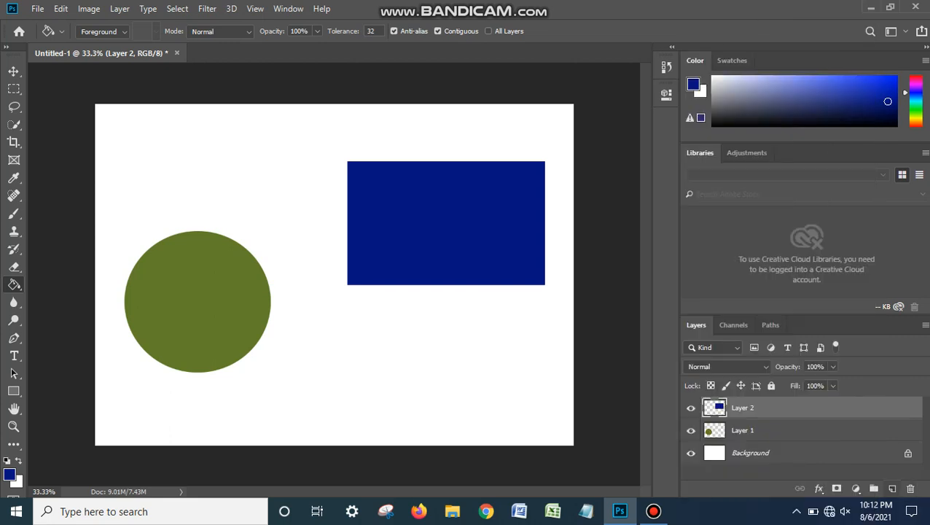
{"action": "left_click", "coordinate": [911, 489]}
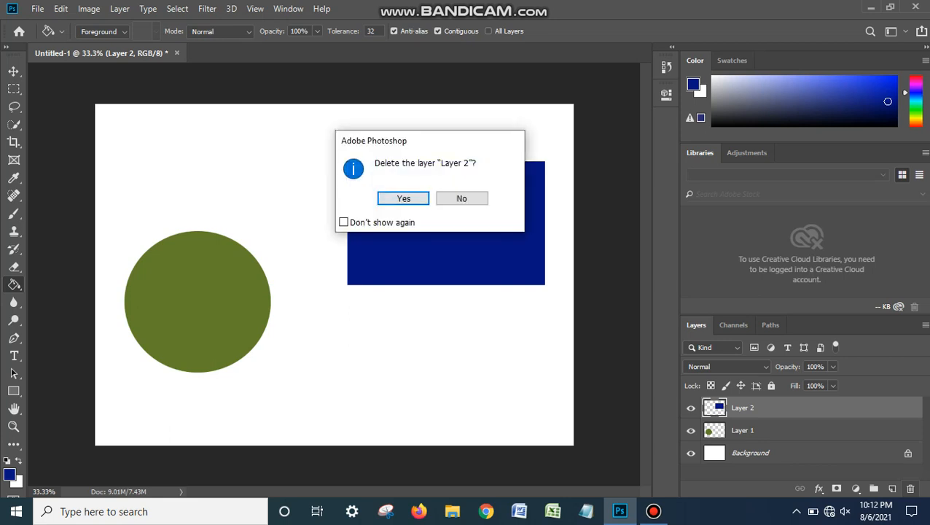
{"action": "left_click", "coordinate": [403, 198]}
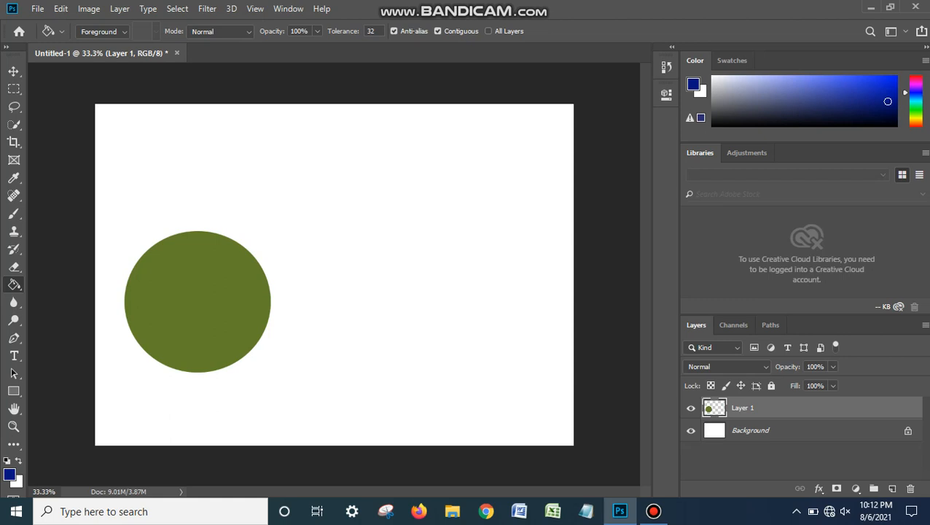
{"action": "left_click", "coordinate": [653, 511]}
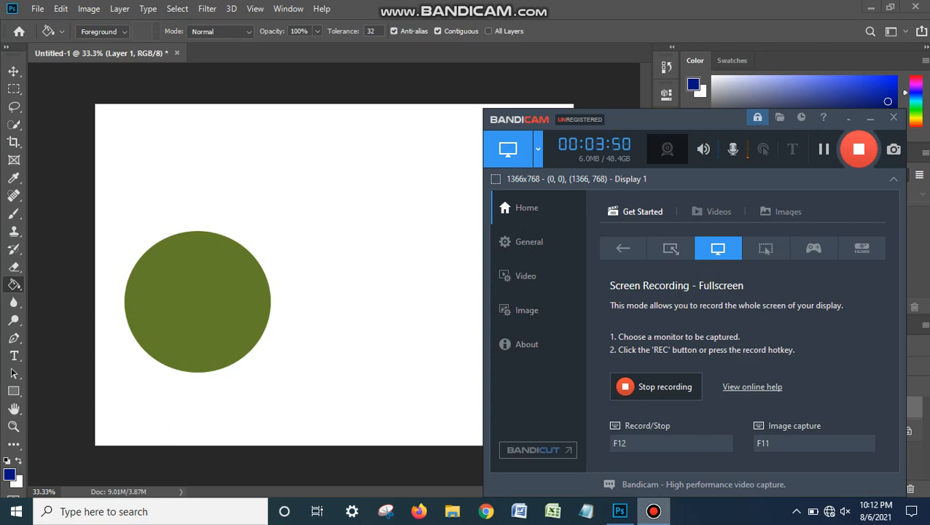
{"action": "left_click", "coordinate": [653, 511]}
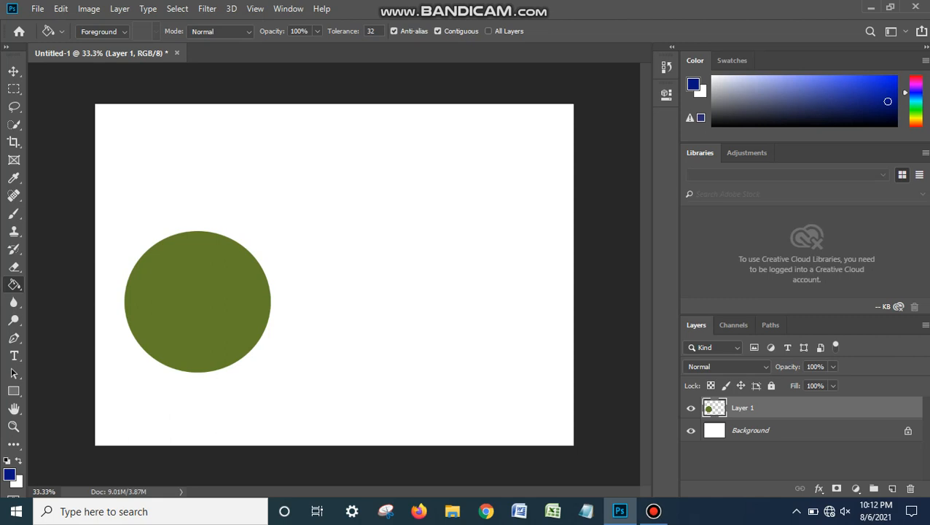
Delete Layer 1 containing the green circle.
{"action": "left_click", "coordinate": [910, 488]}
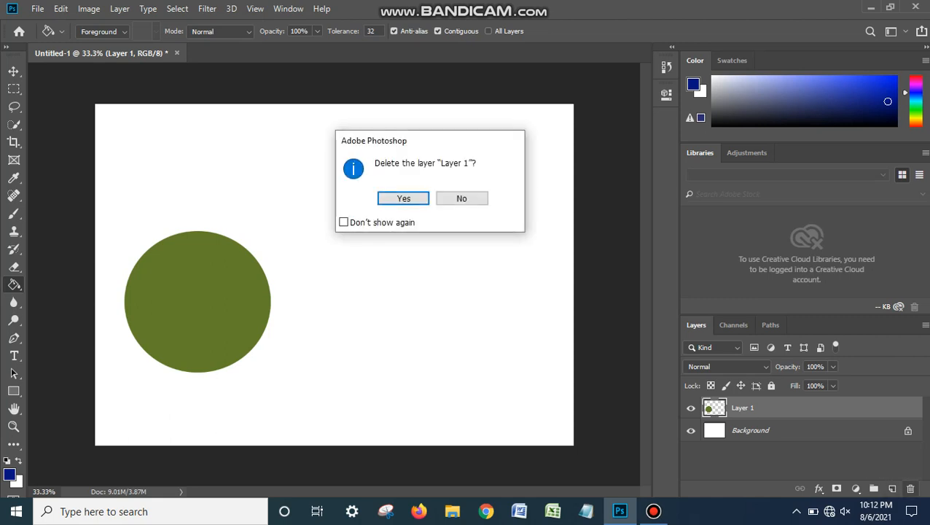
{"action": "key", "text": "Return"}
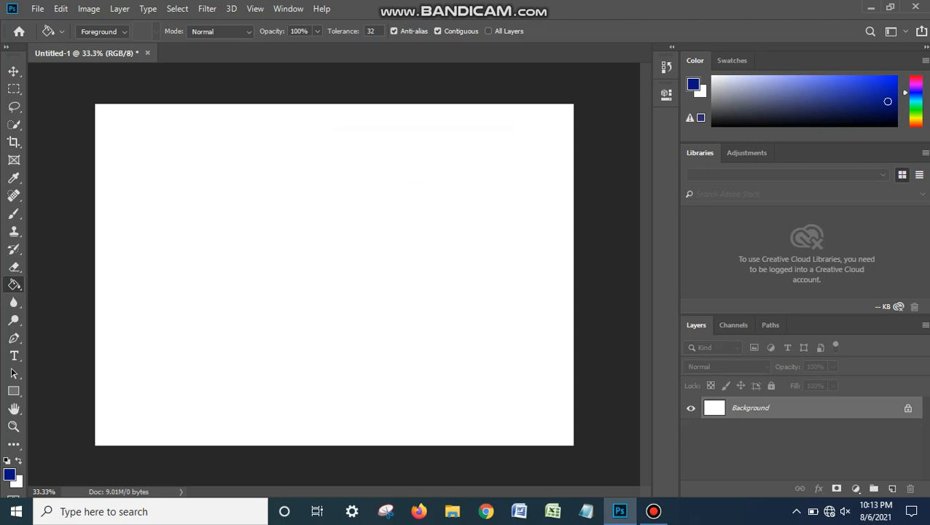
Add a new layer and draw a rectangular selection across the full width of the canvas along its top edge.
{"action": "left_click", "coordinate": [891, 488]}
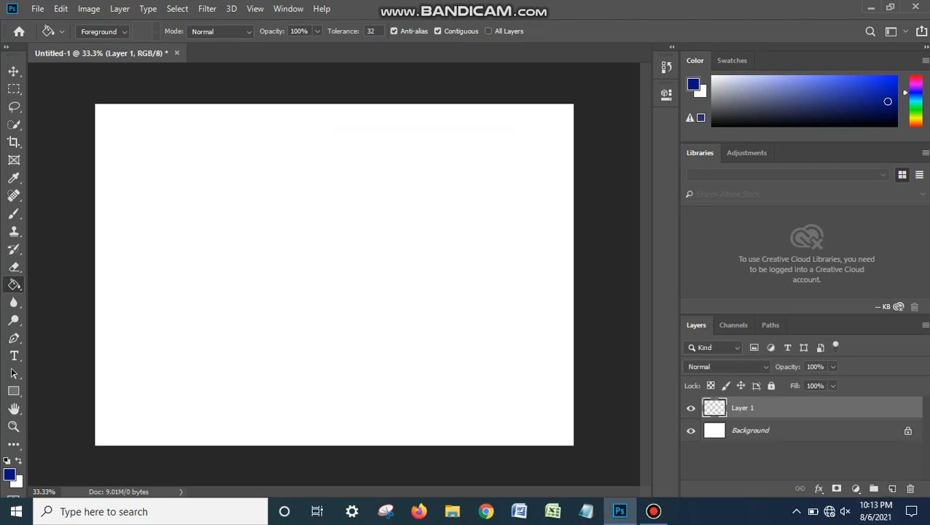
{"action": "key", "text": "m"}
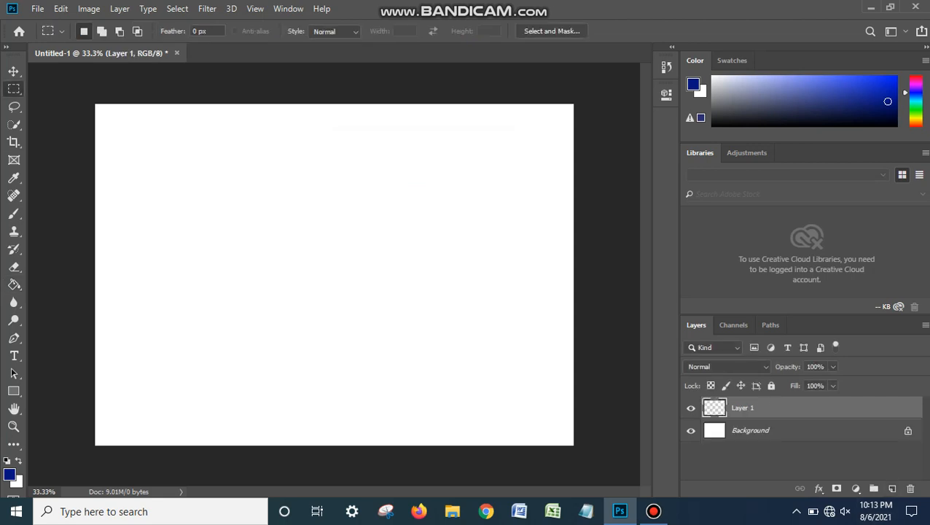
{"action": "left_click_drag", "start_coordinate": [95, 106], "coordinate": [574, 145]}
{"action": "left_click_drag", "start_coordinate": [95, 104], "coordinate": [179, 131]}
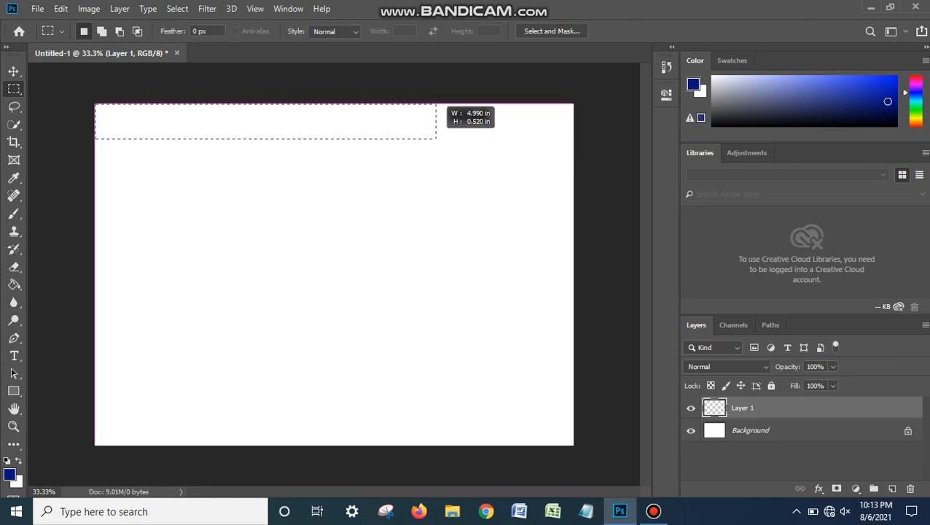
{"action": "left_click_drag", "start_coordinate": [526, 138], "coordinate": [574, 142]}
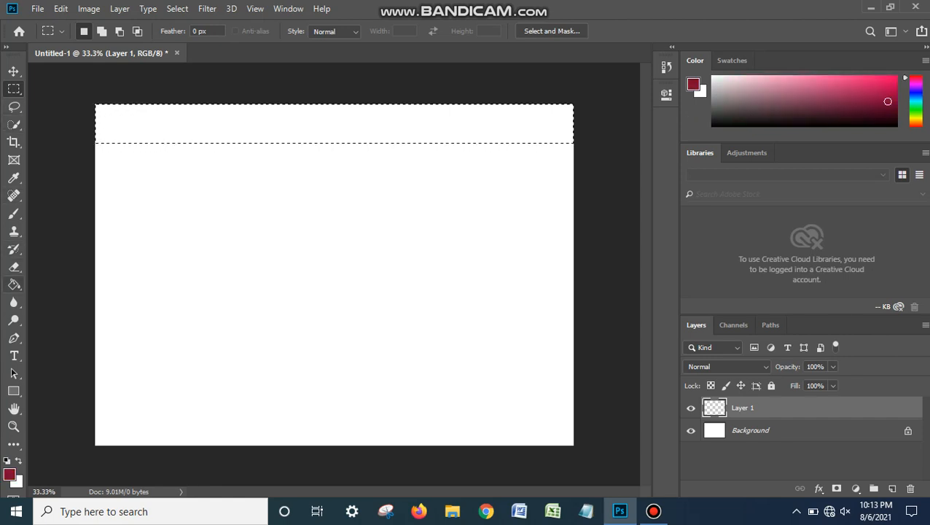
Fill the strip selected along the canvas's top edge with dark crimson using the Paint Bucket.
{"action": "left_click", "coordinate": [14, 285]}
{"action": "left_click", "coordinate": [80, 297]}
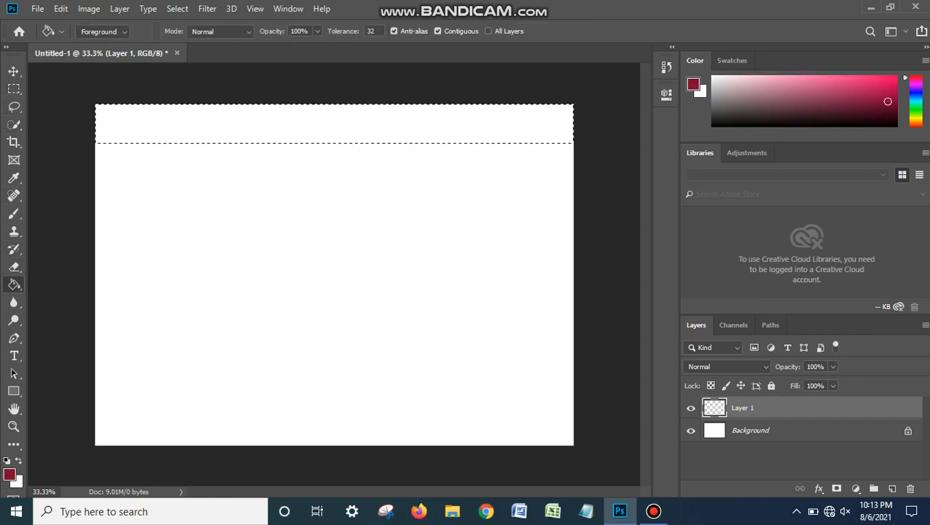
{"action": "left_click", "coordinate": [306, 124]}
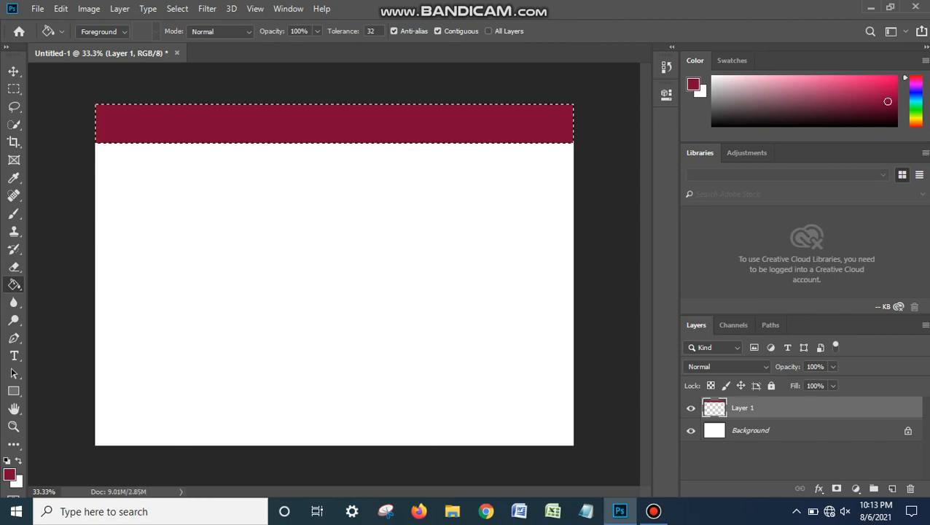
Clear the current selection, add a new layer and select the whole white area below the crimson strip.
{"action": "key", "text": "ctrl+d"}
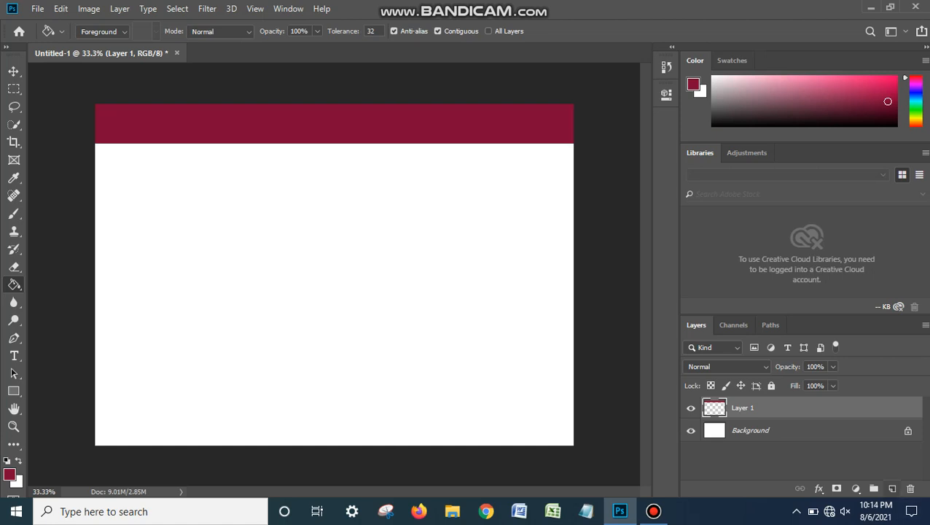
{"action": "left_click", "coordinate": [893, 489]}
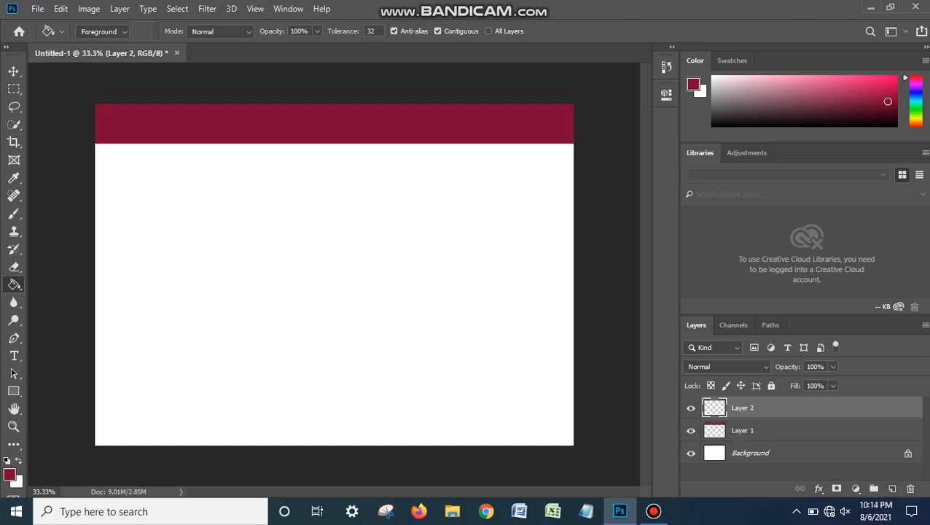
{"action": "key", "text": "m"}
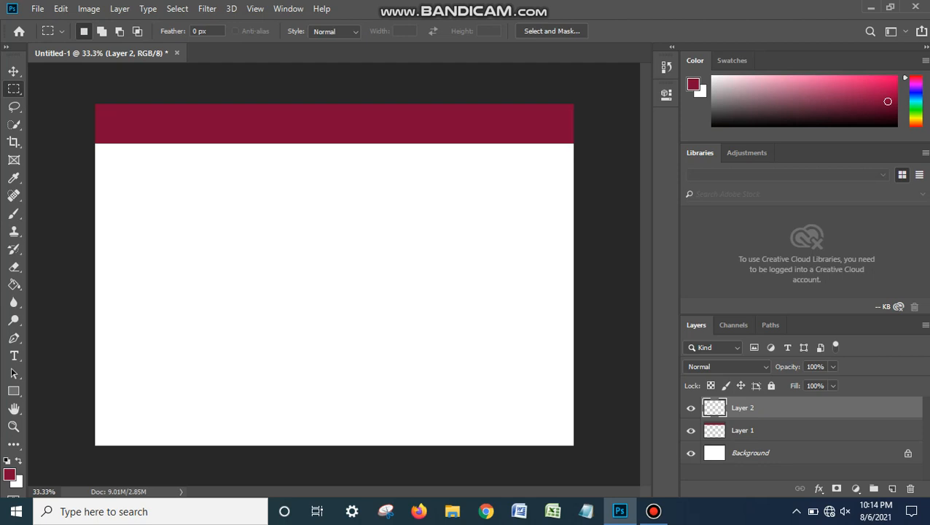
{"action": "left_click_drag", "start_coordinate": [95, 144], "coordinate": [575, 446]}
{"action": "key", "text": "ctrl+d"}
{"action": "left_click_drag", "start_coordinate": [95, 144], "coordinate": [574, 444]}
Fill the selected area below the strip with light blue using the Paint Bucket, and clear the selection.
{"action": "left_click", "coordinate": [917, 96]}
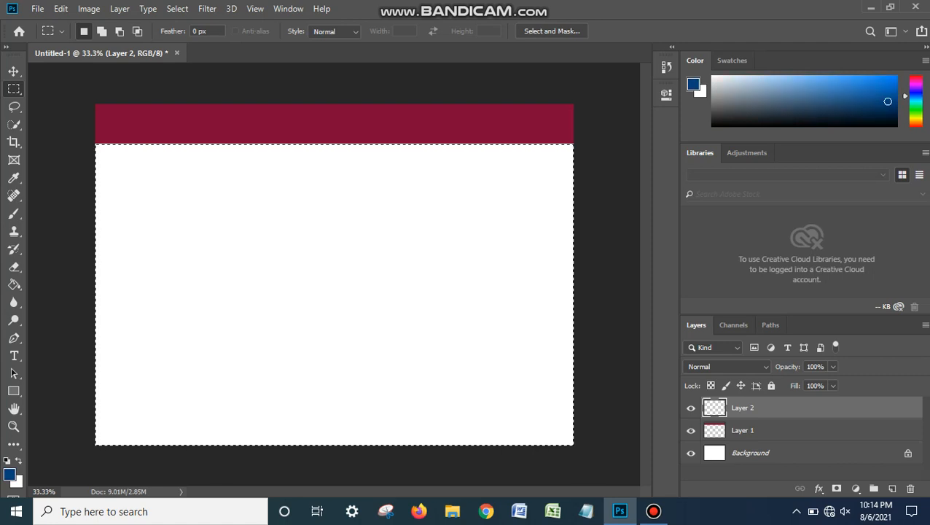
{"action": "left_click", "coordinate": [916, 89]}
{"action": "left_click", "coordinate": [917, 97]}
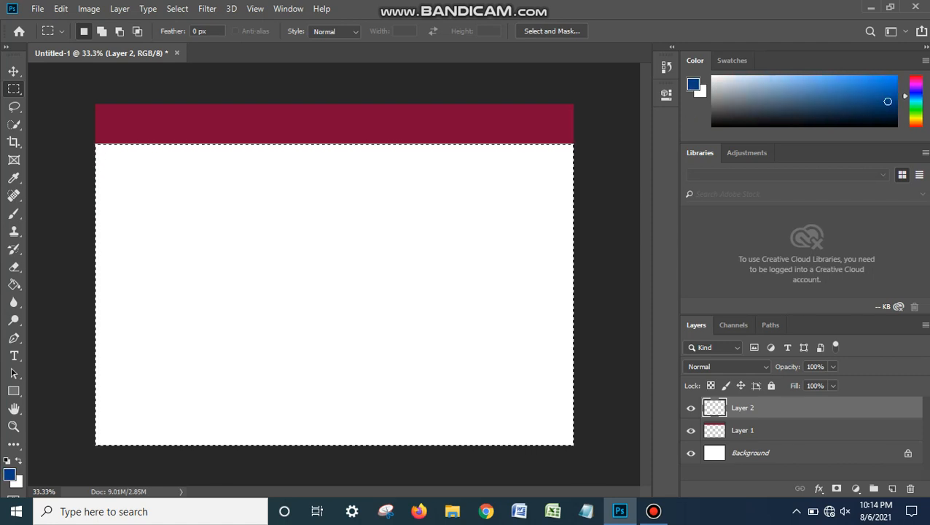
{"action": "left_click", "coordinate": [836, 78]}
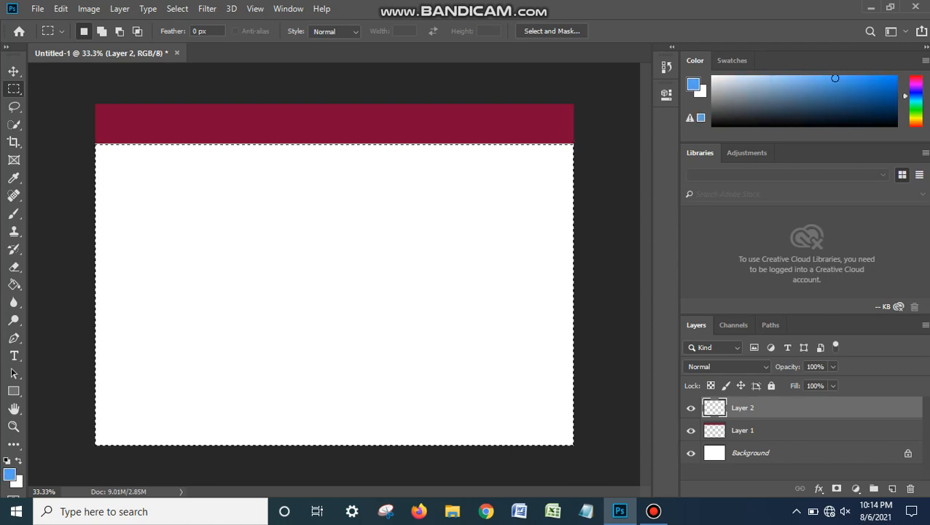
{"action": "left_click", "coordinate": [14, 284]}
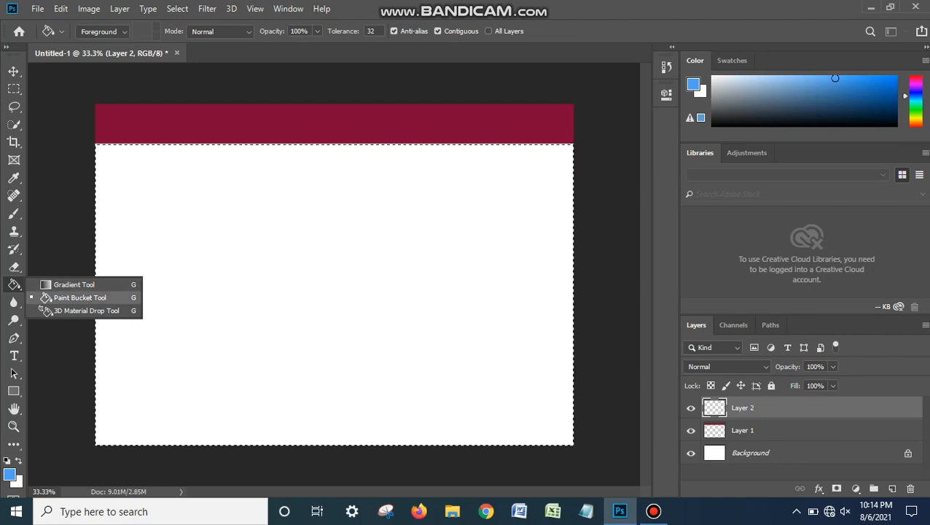
{"action": "left_click", "coordinate": [80, 298]}
{"action": "left_click", "coordinate": [292, 273]}
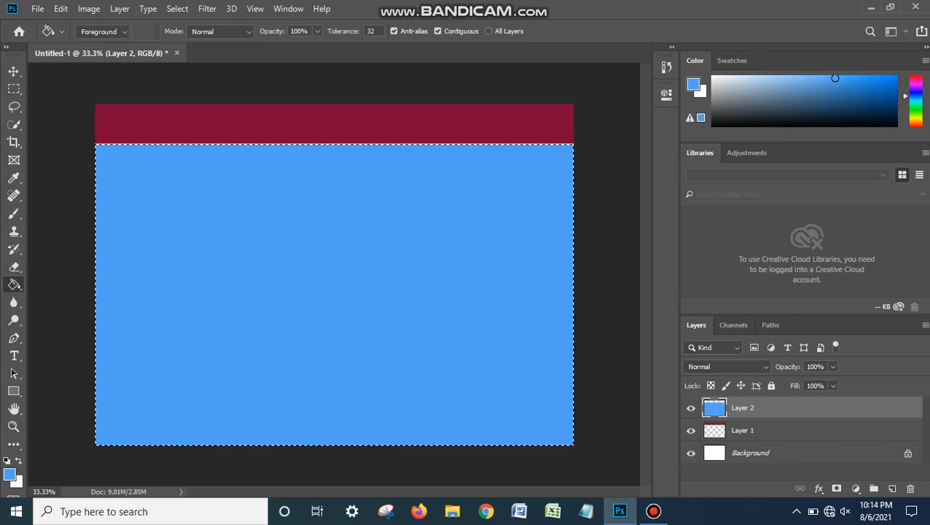
{"action": "key", "text": "ctrl+d"}
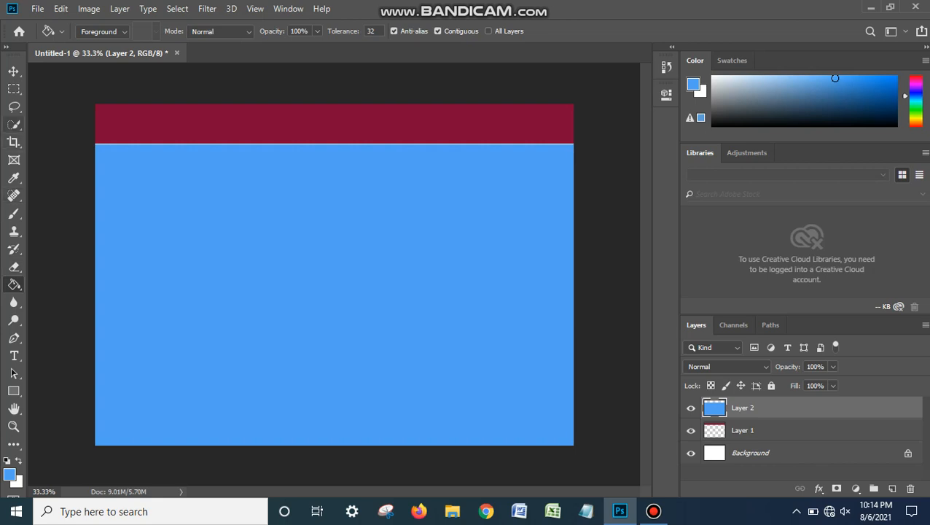
Choose the Horizontal Type tool and set the foreground colour to the near-black navy 010e1b.
{"action": "left_click", "coordinate": [14, 355]}
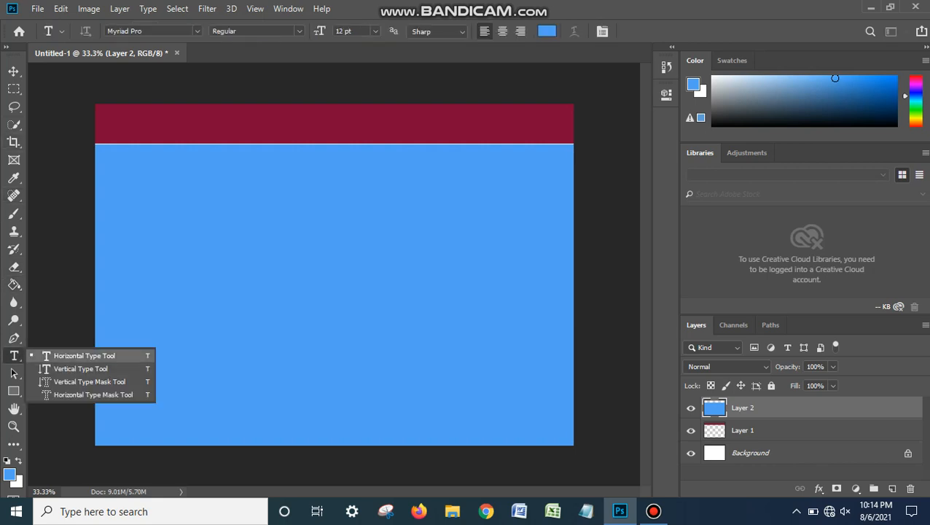
{"action": "left_click", "coordinate": [73, 354]}
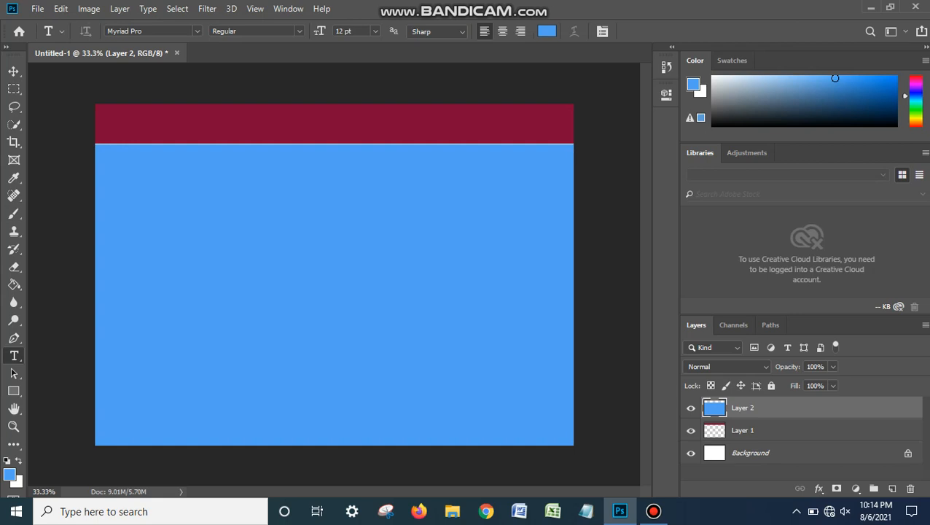
{"action": "left_click", "coordinate": [10, 475]}
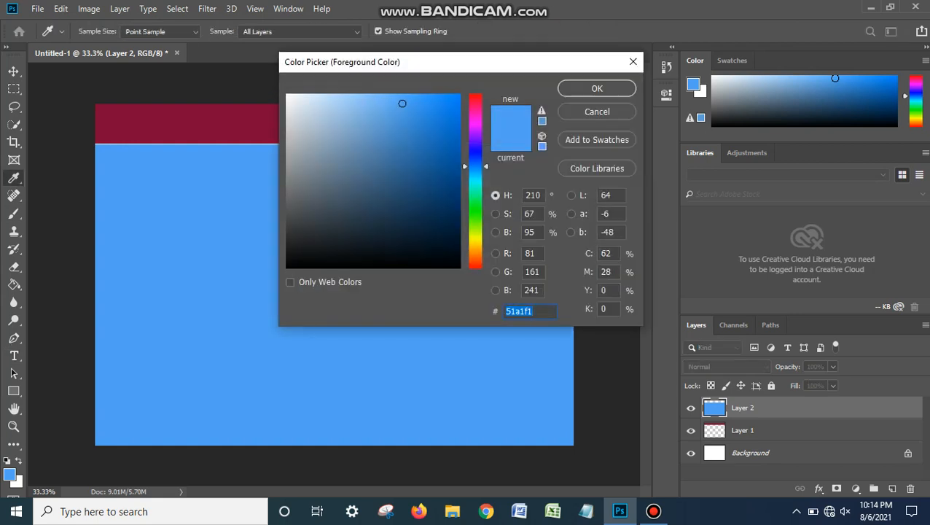
{"action": "type", "text": "010e1b"}
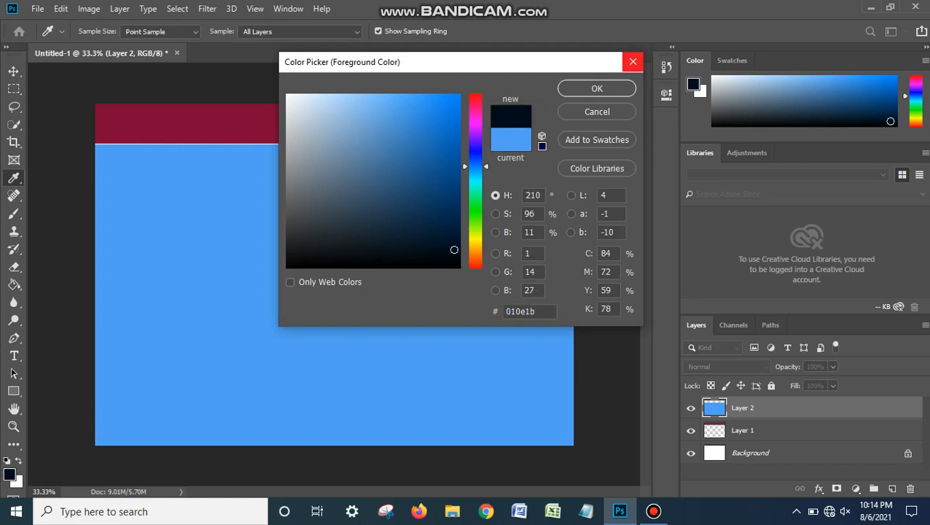
{"action": "key", "text": "Return"}
Place a horizontal text line with the Lorem Ipsum placeholder on the blue area and set its size to 72 pt.
{"action": "key", "text": "t"}
{"action": "left_click", "coordinate": [204, 240]}
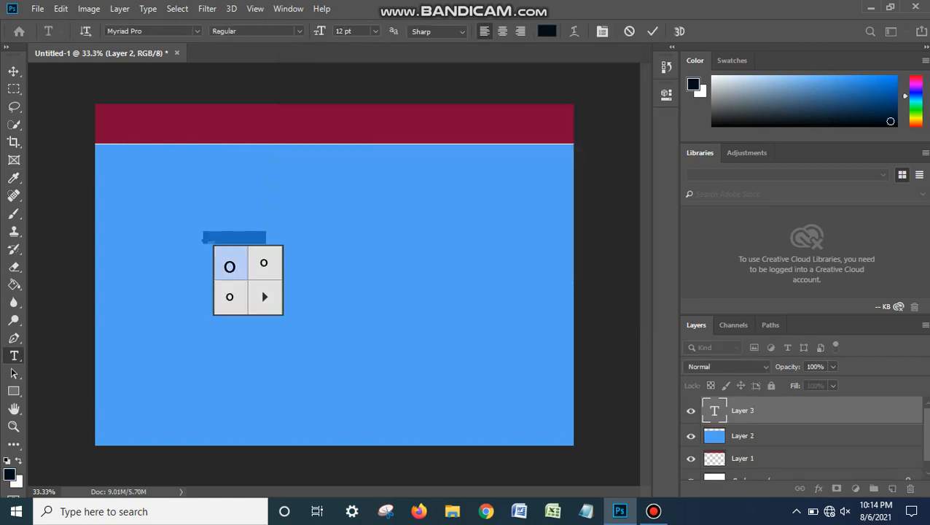
{"action": "left_click", "coordinate": [375, 31]}
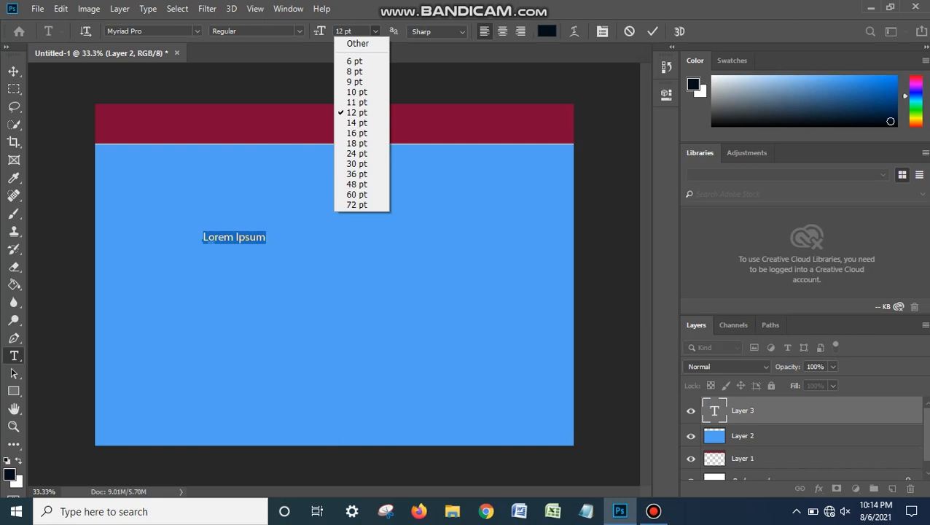
{"action": "left_click", "coordinate": [357, 204]}
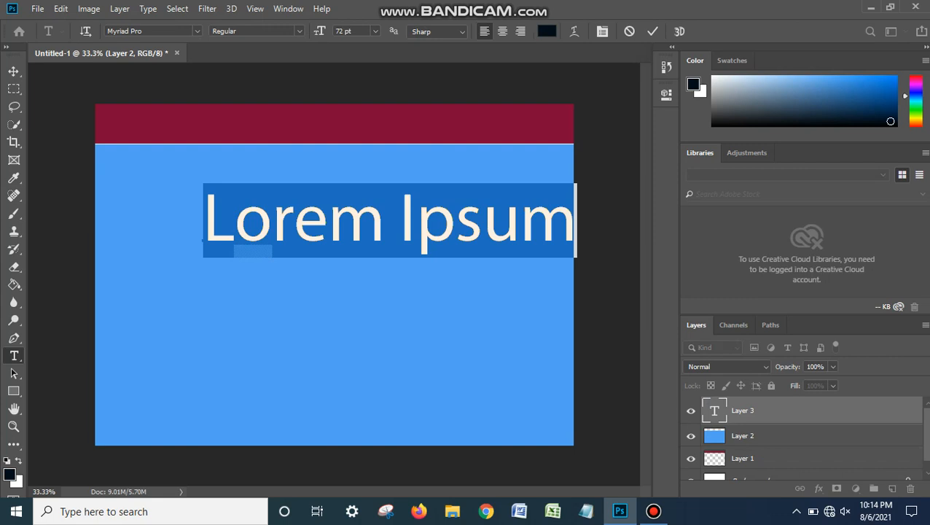
Move the Lorem Ipsum text left and slightly down so it fits within the blue area.
{"action": "left_click", "coordinate": [14, 70]}
{"action": "left_click_drag", "start_coordinate": [247, 211], "coordinate": [179, 229]}
{"action": "left_click", "coordinate": [498, 237]}
{"action": "right_click", "coordinate": [499, 237]}
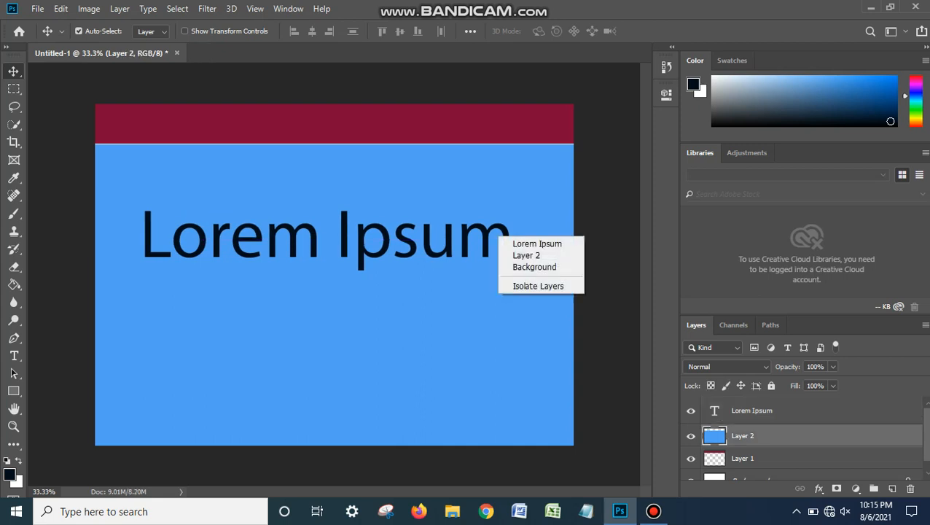
{"action": "key", "text": "Escape"}
Open the Lorem Ipsum text layer for editing and delete all of its placeholder text.
{"action": "double_click", "coordinate": [714, 412]}
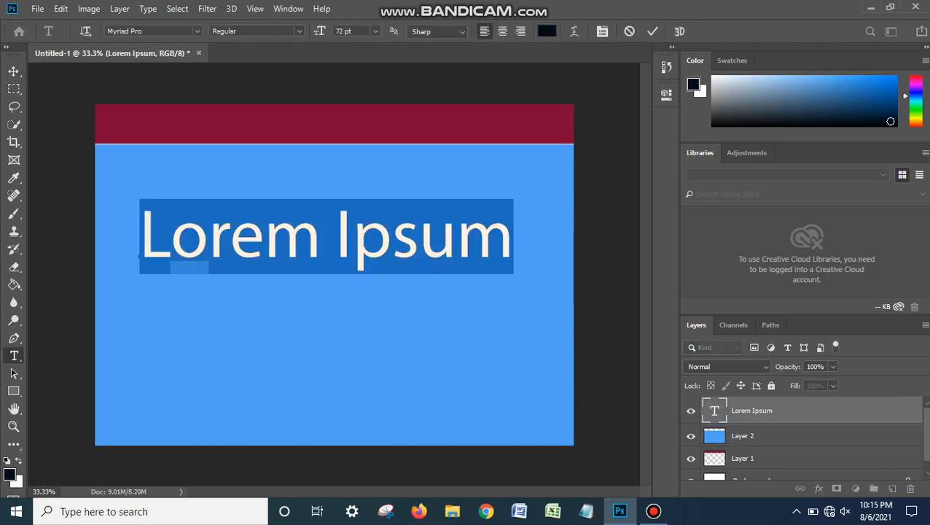
{"action": "left_click", "coordinate": [417, 237]}
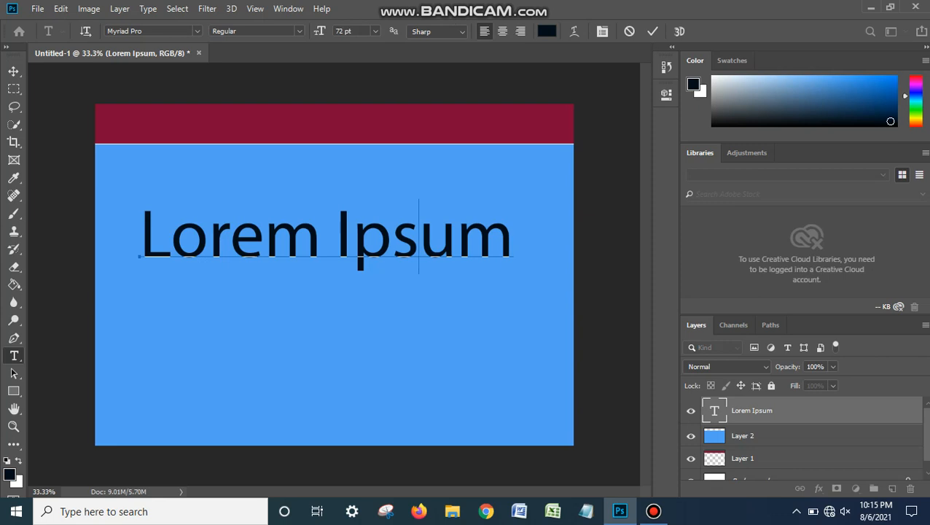
{"action": "key", "text": "Right"}
{"action": "key", "text": "Right"}
{"action": "key", "text": "BackSpace"}
{"action": "key", "text": "BackSpace"}
{"action": "key", "text": "BackSpace"}
{"action": "key", "text": "BackSpace"}
{"action": "key", "text": "BackSpace"}
{"action": "key", "text": "BackSpace"}
{"action": "key", "text": "BackSpace"}
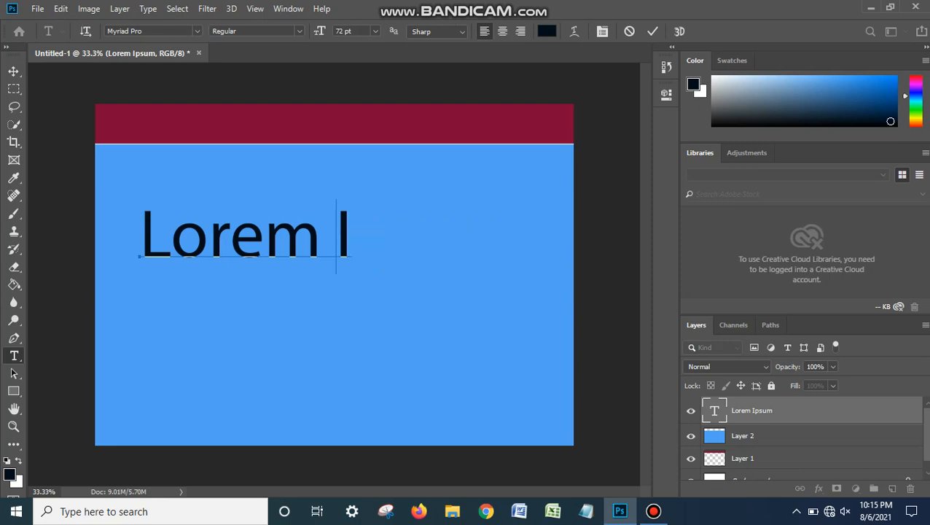
{"action": "key", "text": "BackSpace"}
{"action": "key", "text": "BackSpace"}
{"action": "key", "text": "BackSpace"}
{"action": "key", "text": "BackSpace"}
{"action": "key", "text": "BackSpace"}
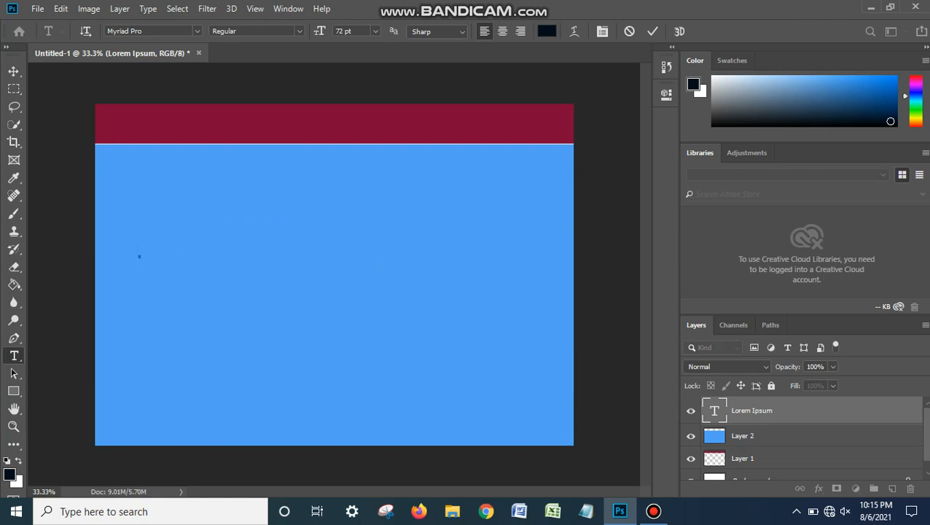
Enter "S. D. College" on the text's first line and "Barail, Barabanki" on its second line.
{"action": "type", "text": "S."}
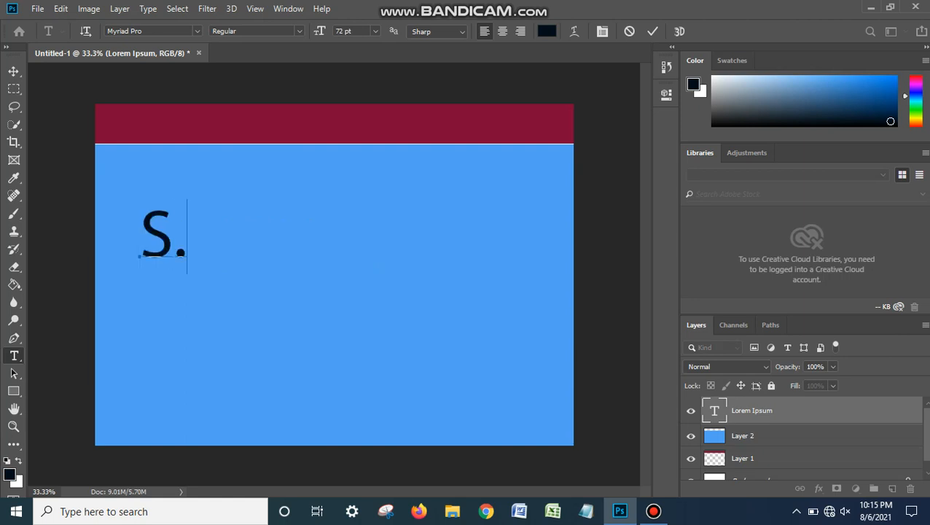
{"action": "type", "text": " D."}
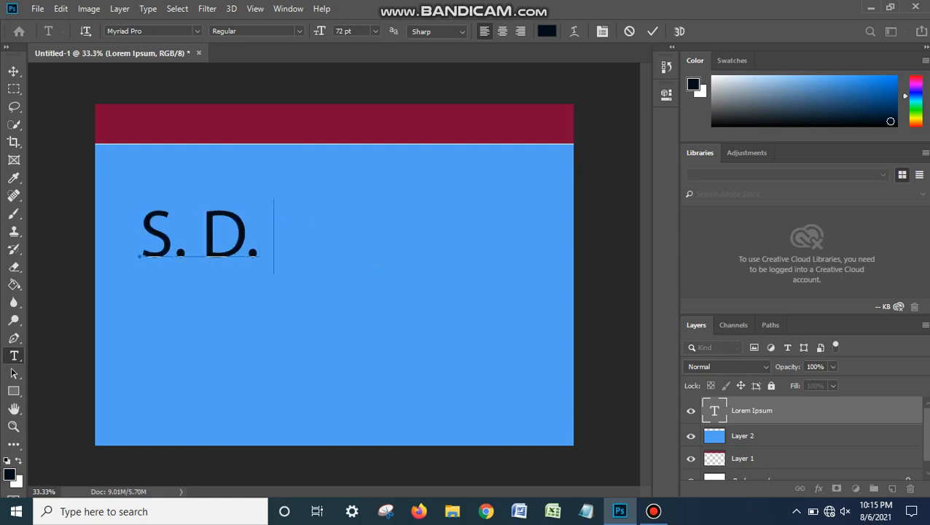
{"action": "type", "text": " College"}
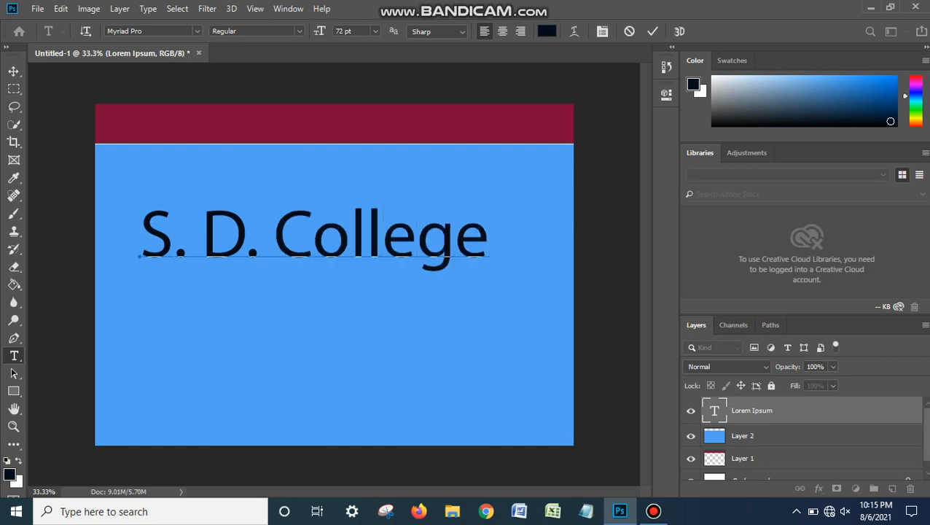
{"action": "key", "text": "Return"}
{"action": "type", "text": "Bar"}
{"action": "type", "text": "a"}
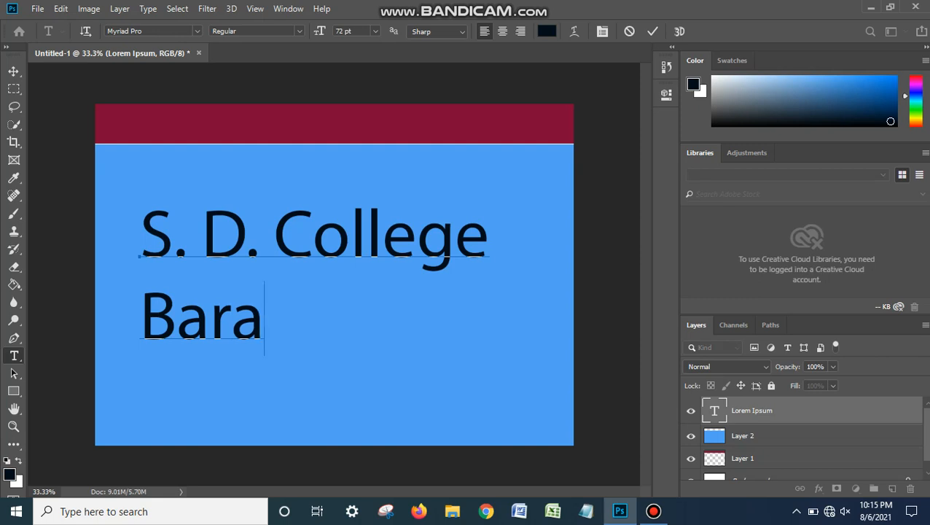
{"action": "type", "text": "il, B"}
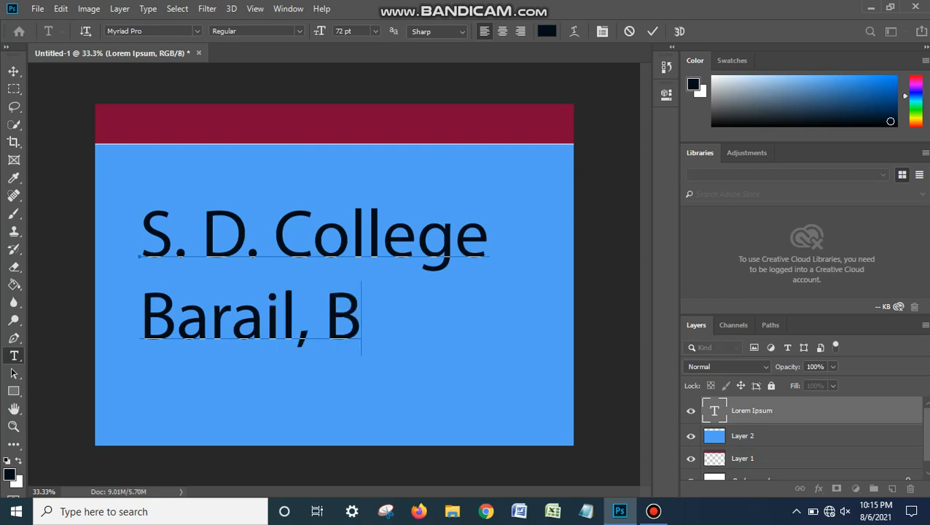
{"action": "type", "text": "arabank"}
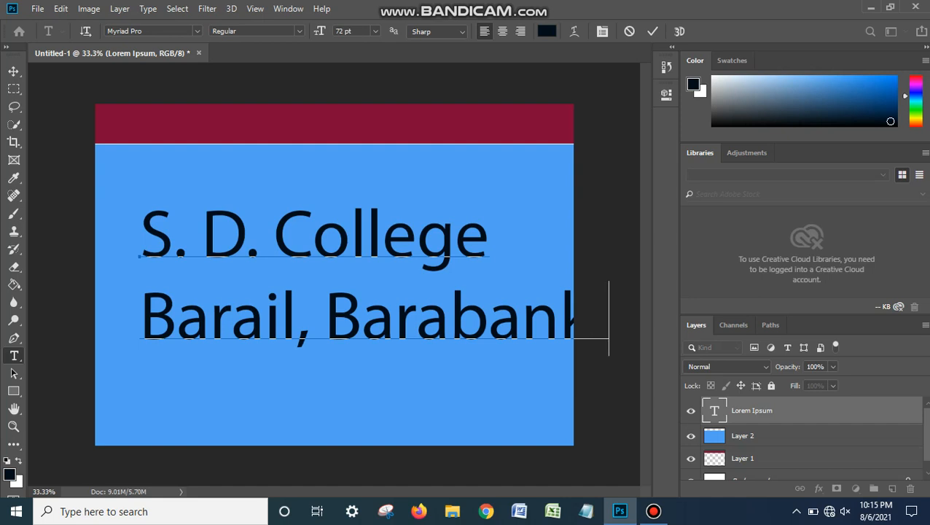
Move the two-line college text left so both lines fit within the canvas width.
{"action": "left_click", "coordinate": [202, 236]}
{"action": "left_click", "coordinate": [13, 71]}
{"action": "left_click_drag", "start_coordinate": [151, 220], "coordinate": [113, 217]}
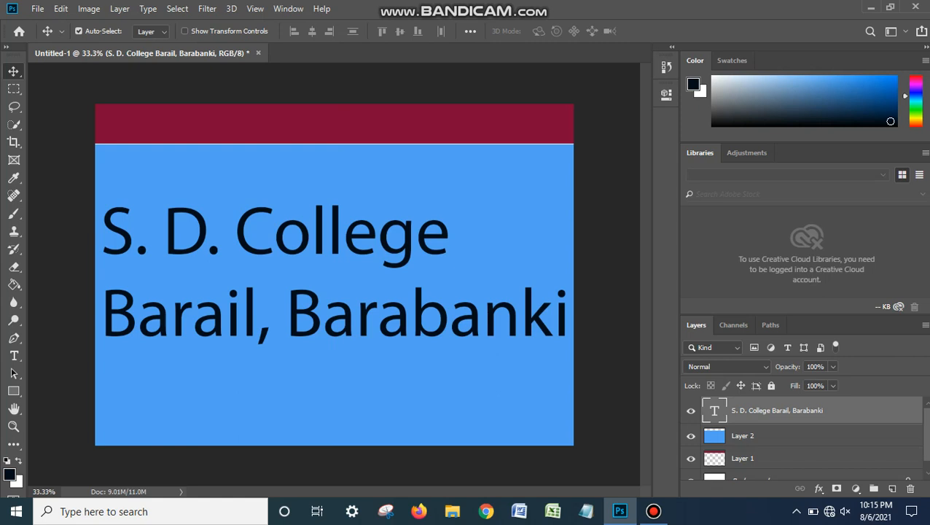
Reopen the two-line college text for editing with the cursor in its first line.
{"action": "double_click", "coordinate": [112, 216]}
{"action": "left_click", "coordinate": [113, 217]}
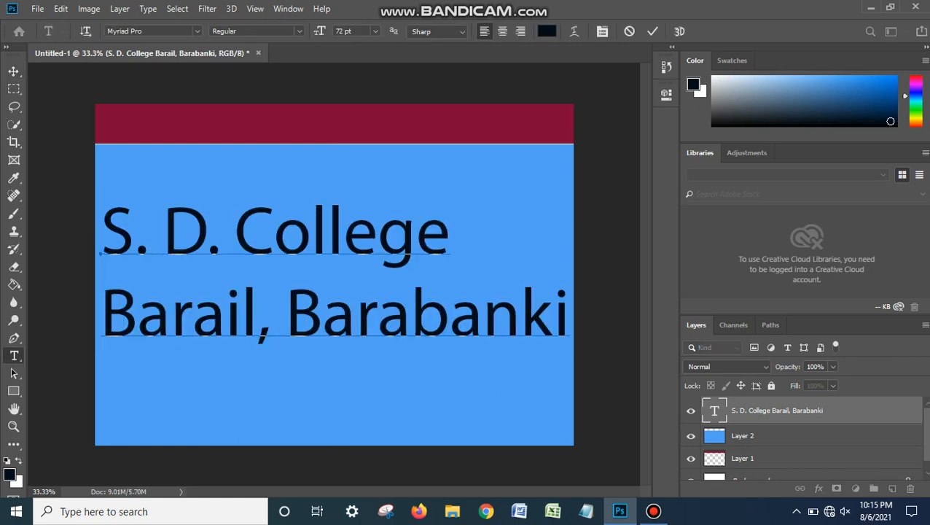